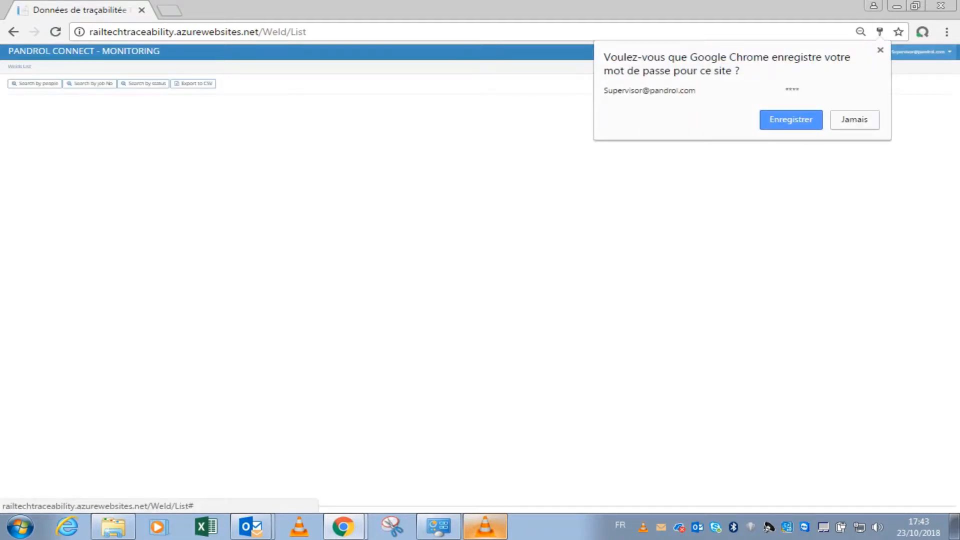
- Dismiss the password-saving prompt and filter the weld list by the worksite "saltem"
left_click(877, 51)
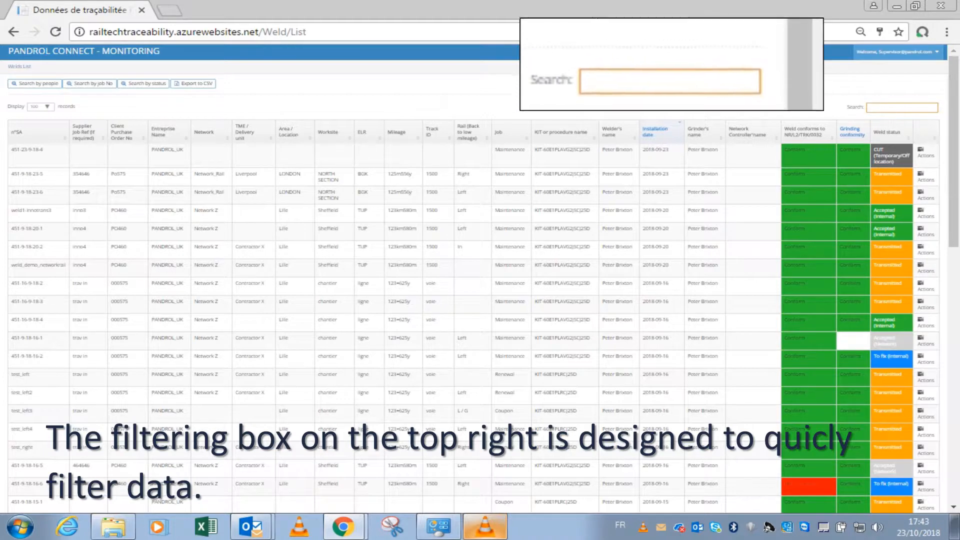
type("s")
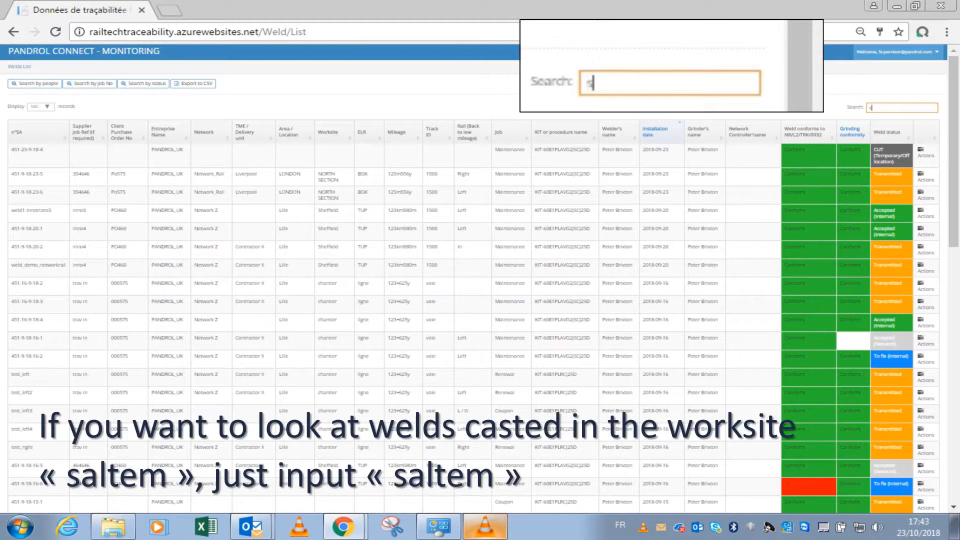
type("al")
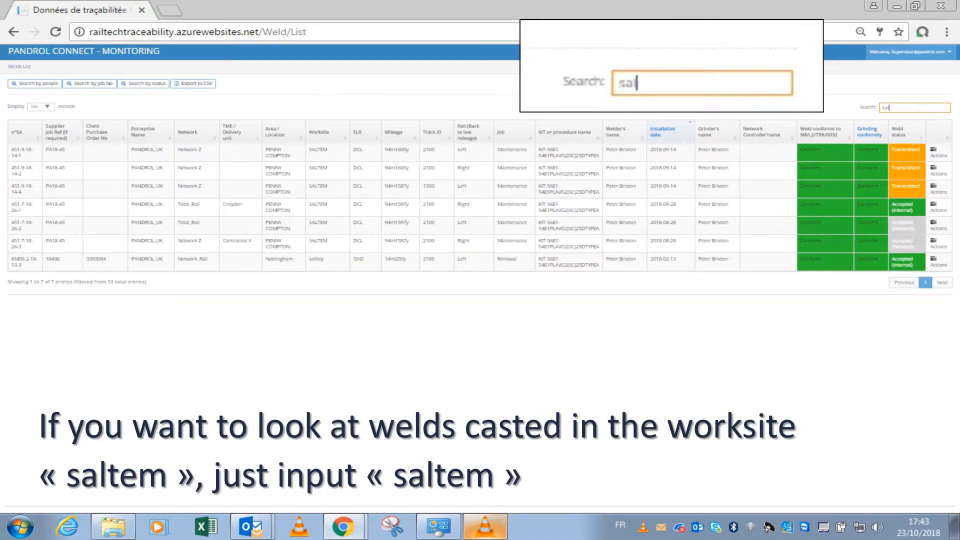
type("tem")
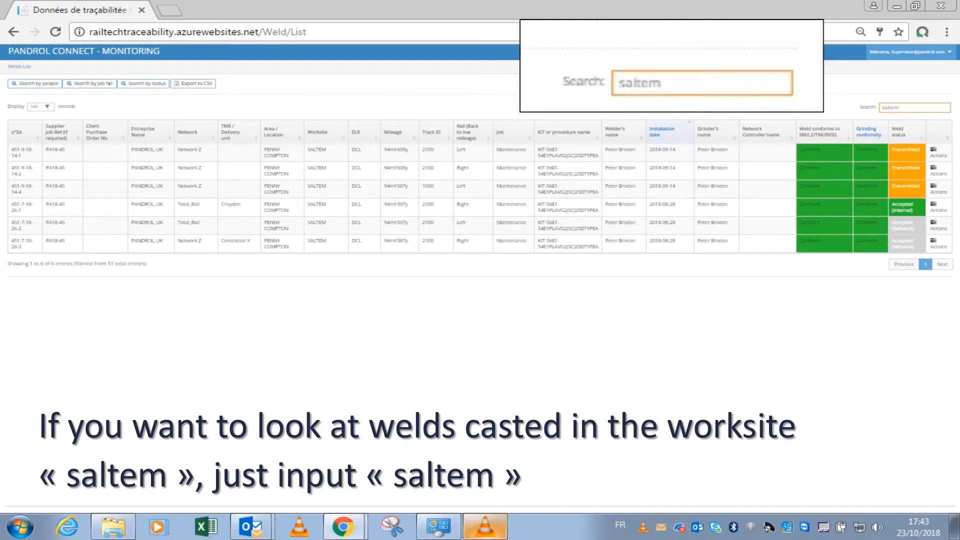
- Replace the weld list filter with the welder's full name combined with the location "liverpool"
key("ctrl+a")
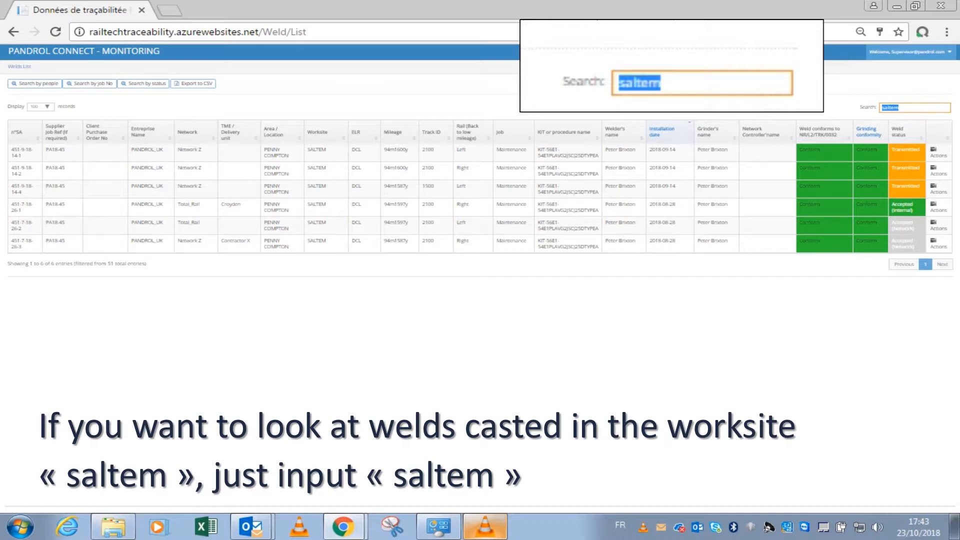
key("BackSpace")
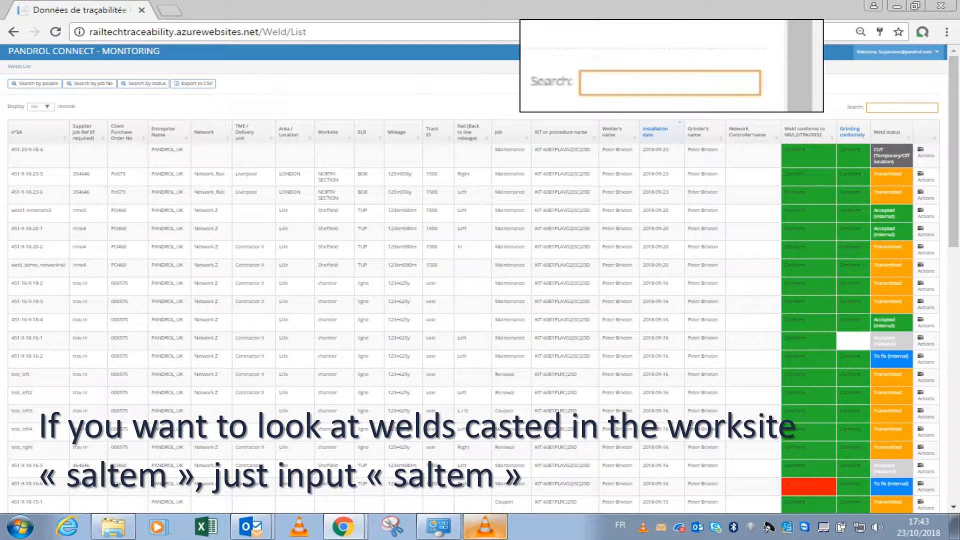
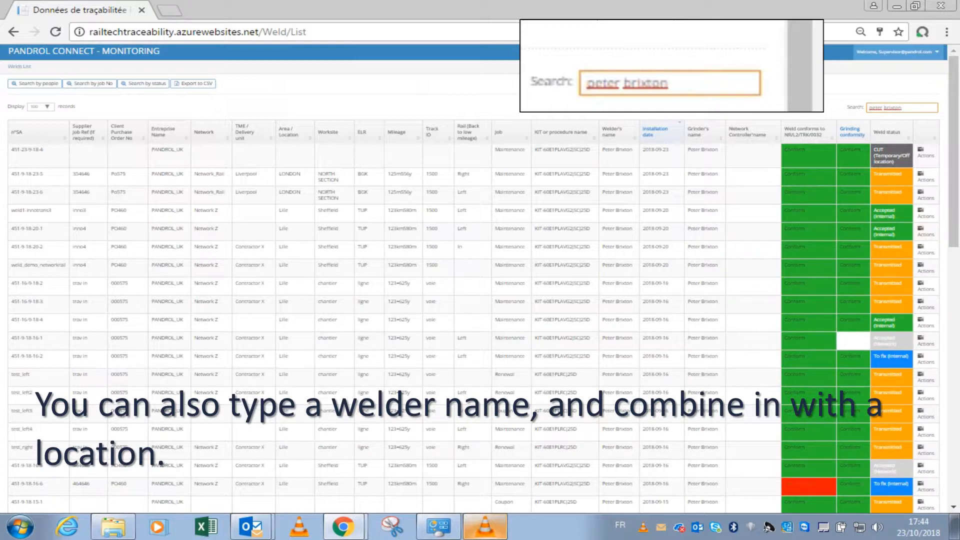
type("liverp")
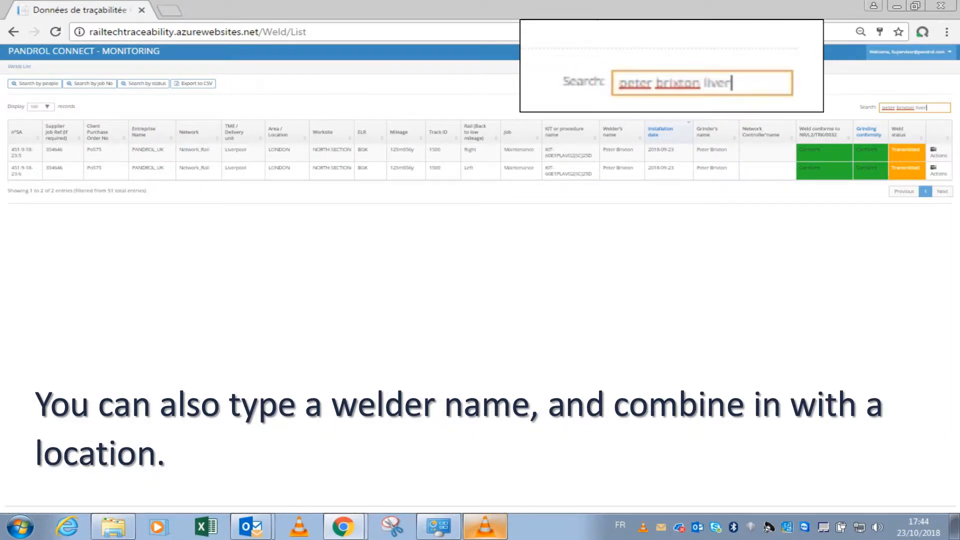
type("ool")
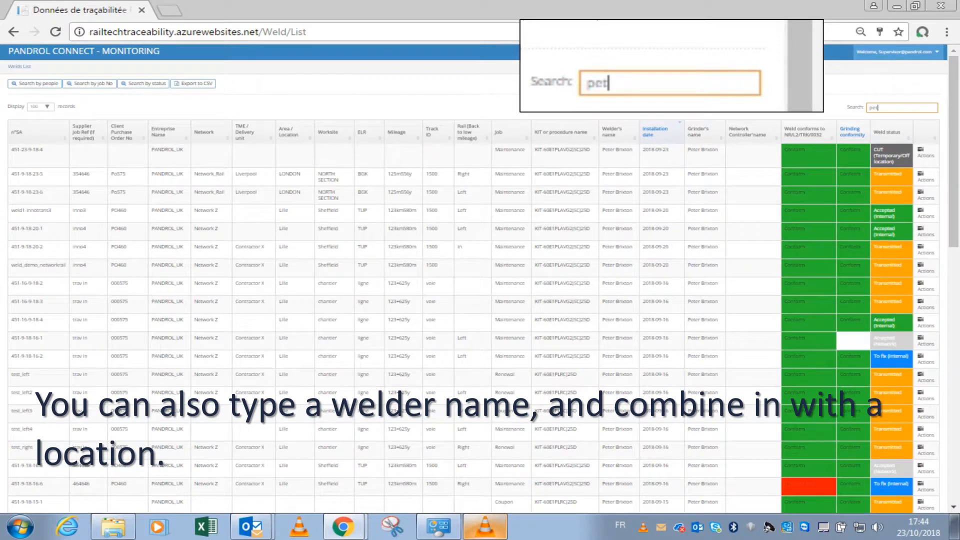
- Clear the current filter and filter the weld list by the exact quoted phrase "network z"
key("BackSpace")
key("BackSpace")
key("BackSpace")
type("'")
type("netw")
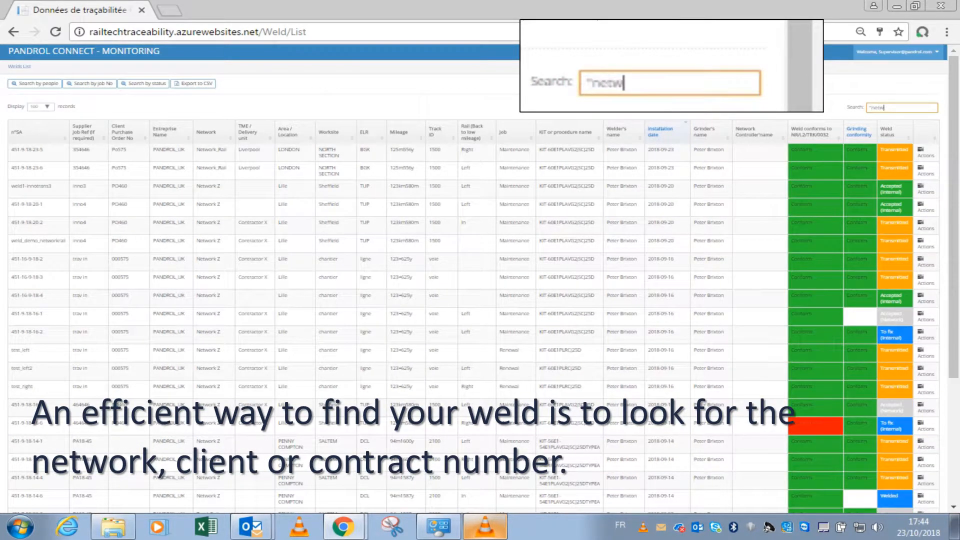
type("ork z\"")
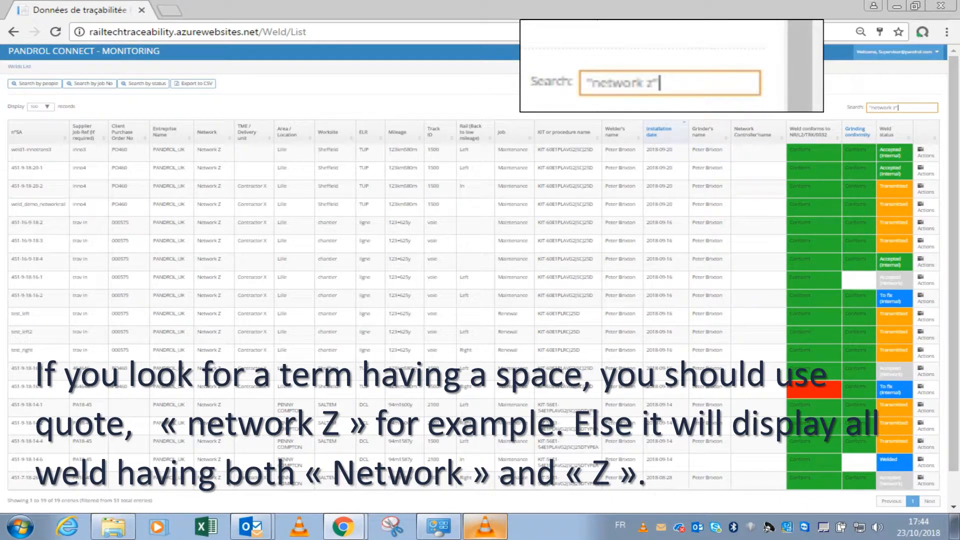
- Narrow the network filter by adding the second quoted phrase "contractor x"
type("\"contractor x")
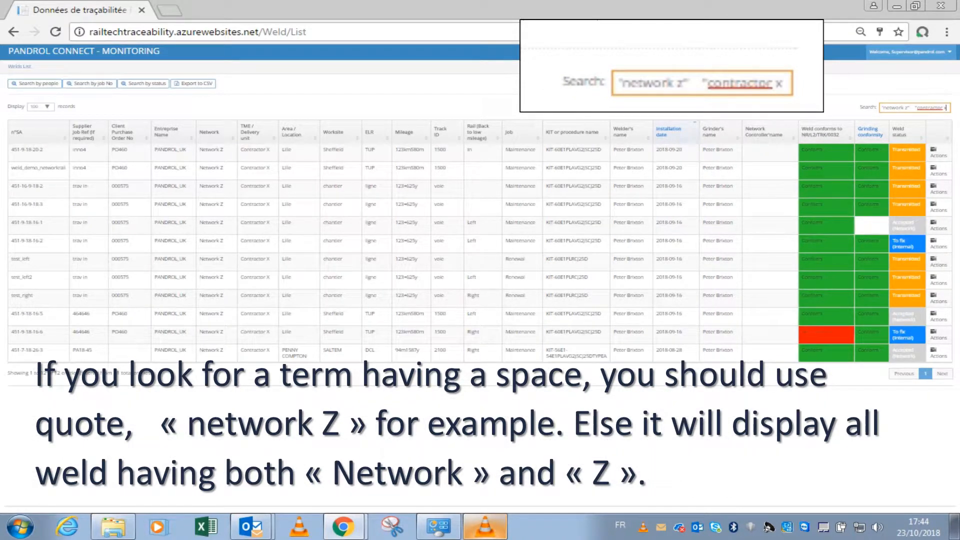
type("\"")
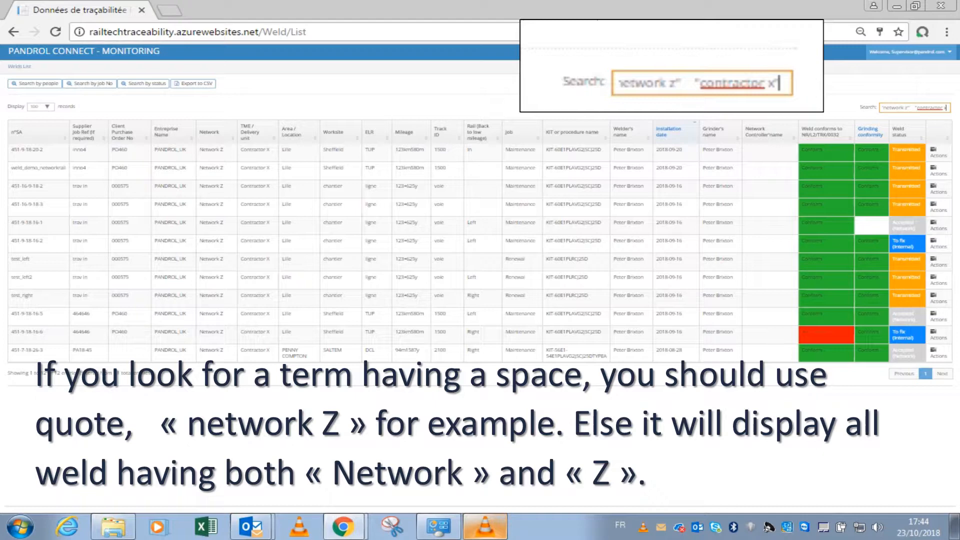
- Replace the network and contractor filter with "saltem" to list only that worksite's welds
key("ctrl+a")
type("saltem")
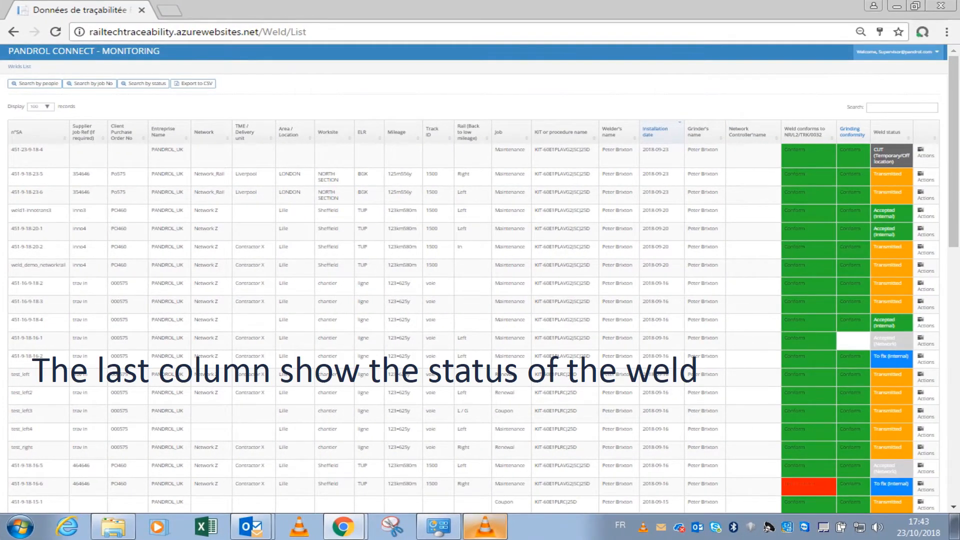
left_click(902, 108)
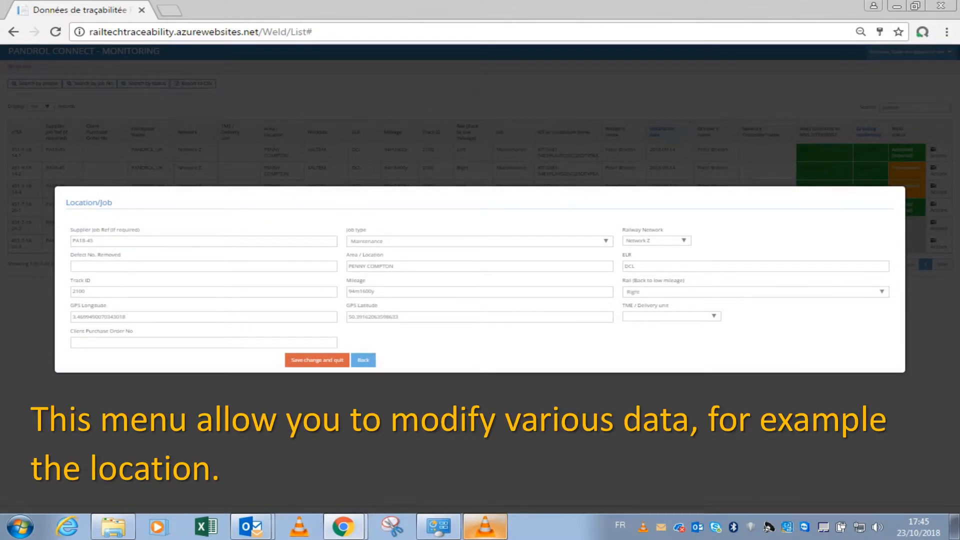
- Set the rail side to Left in the Location/Job data of weld 451-9-18-14-2 and save the change
left_click(756, 292)
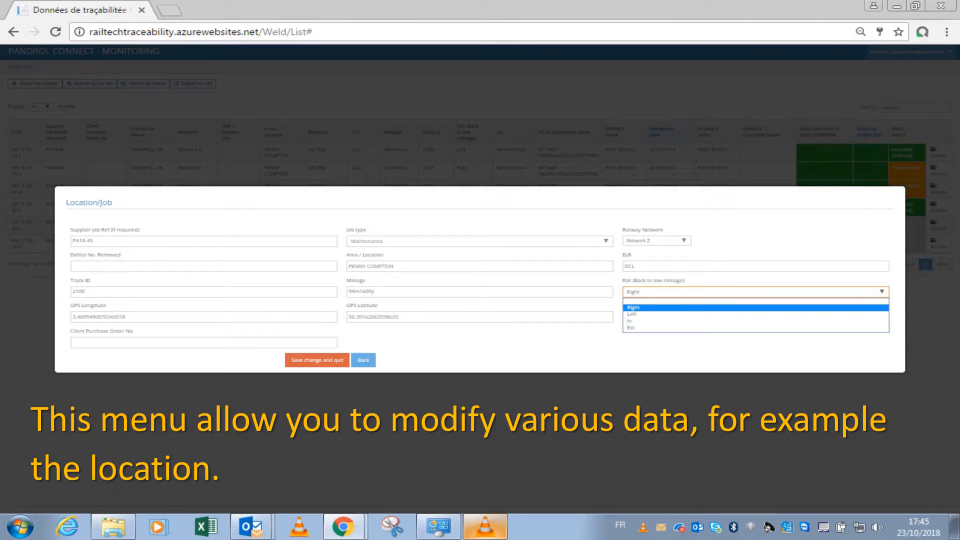
left_click(756, 315)
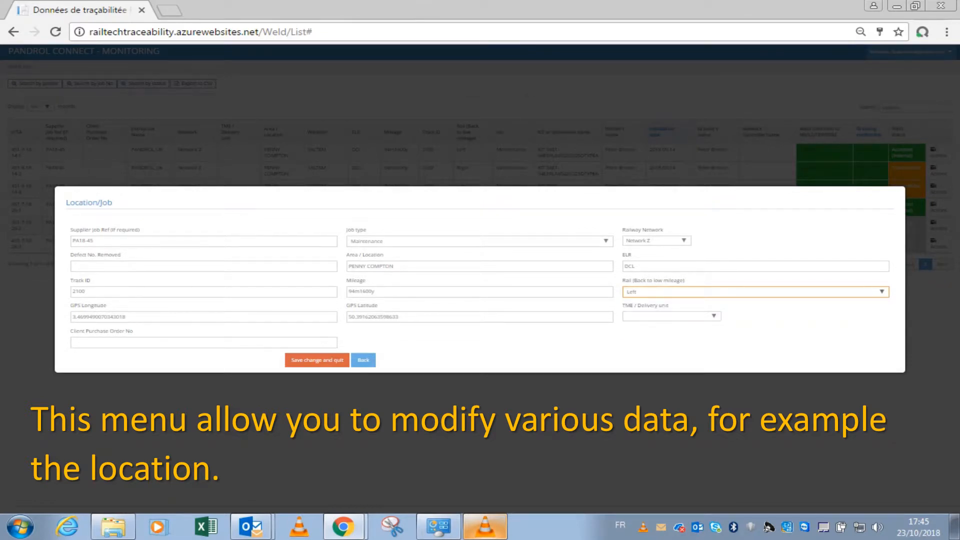
left_click(316, 360)
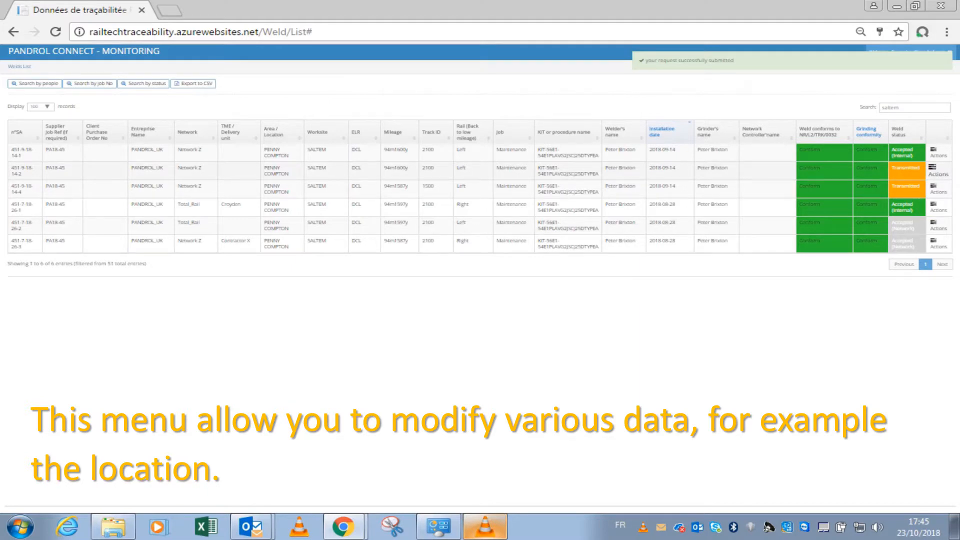
- Switch off grinding conformity in the finish grinding data of weld 451-9-18-14-2 and save the change
left_click(937, 171)
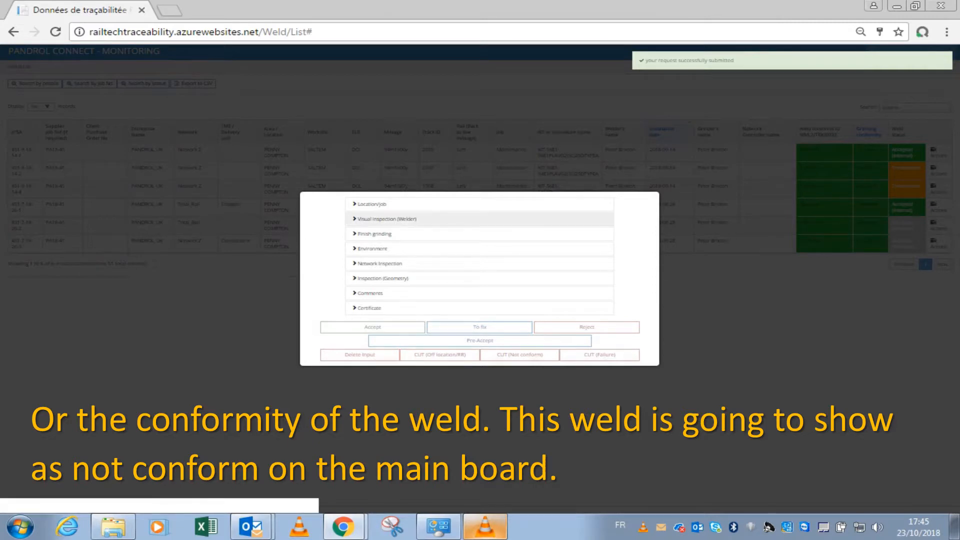
left_click(375, 234)
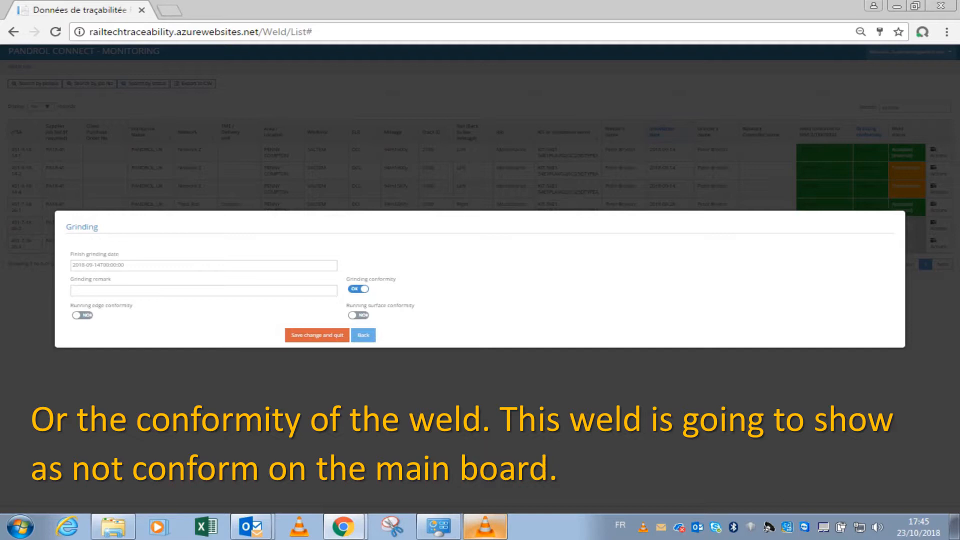
left_click(359, 289)
left_click(317, 335)
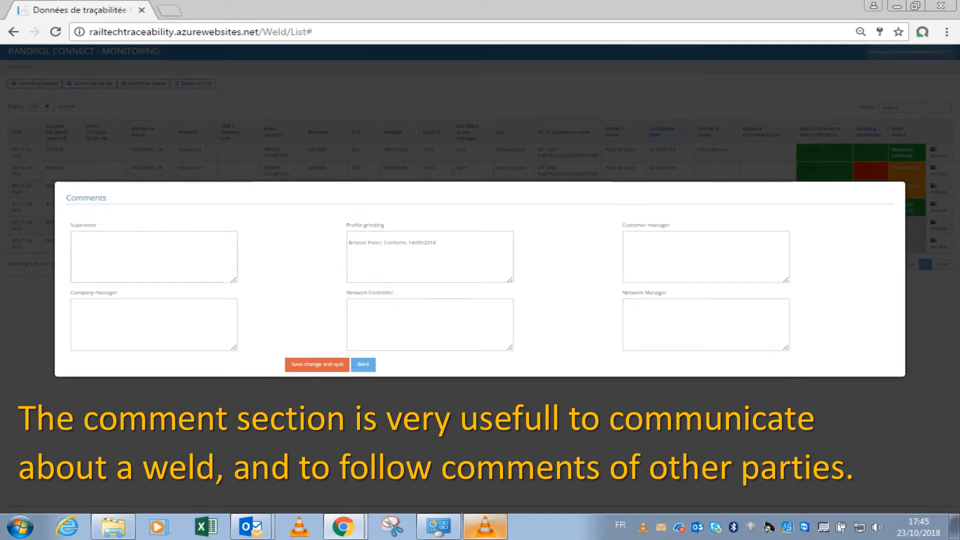
- Save the company manager comment "grinding is not good" for weld 451-9-18-14-2 and set its status to To fix
left_click(154, 324)
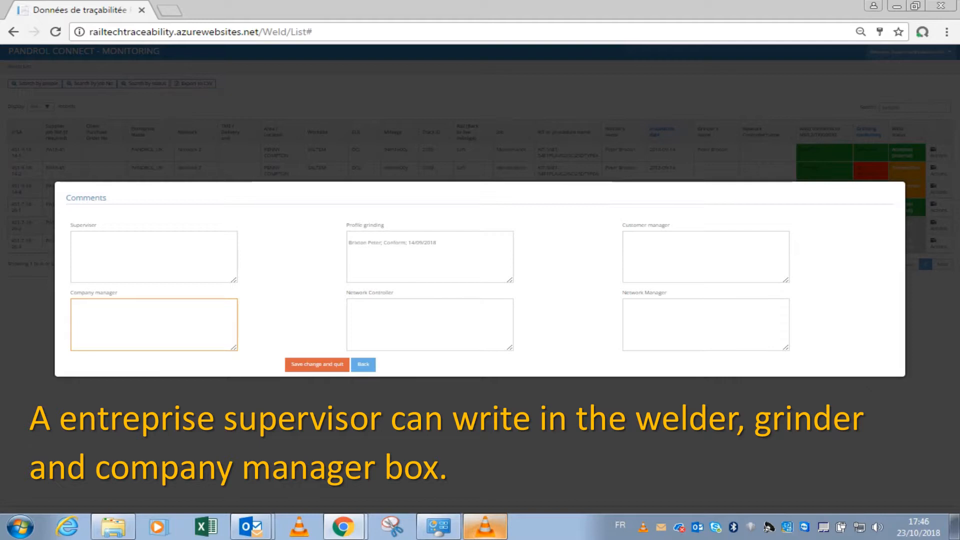
type("ar")
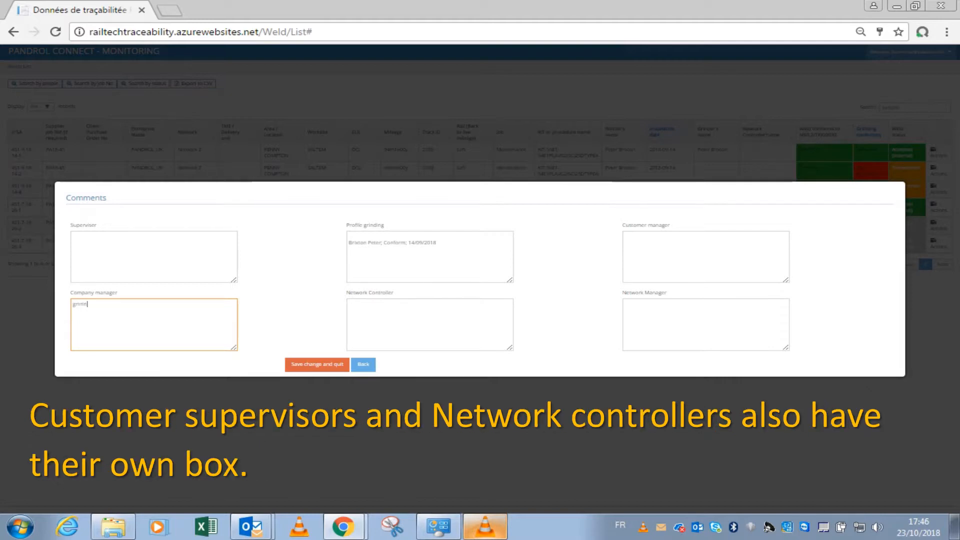
type("inidng is not ")
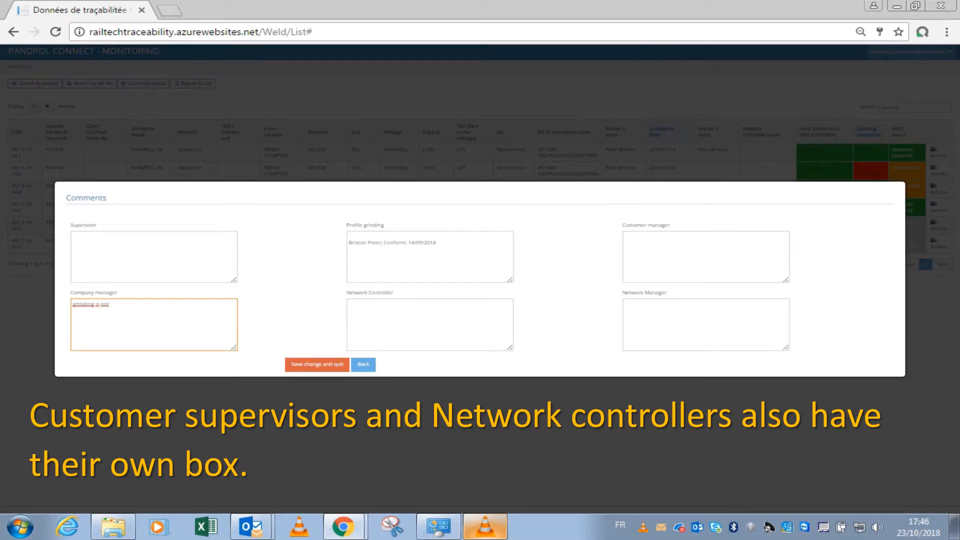
type("good")
left_click(317, 365)
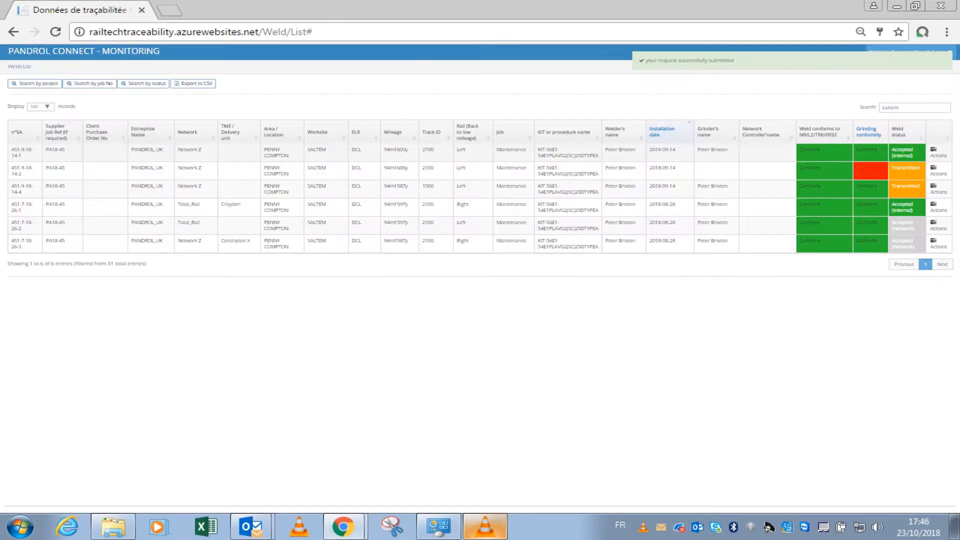
left_click(939, 153)
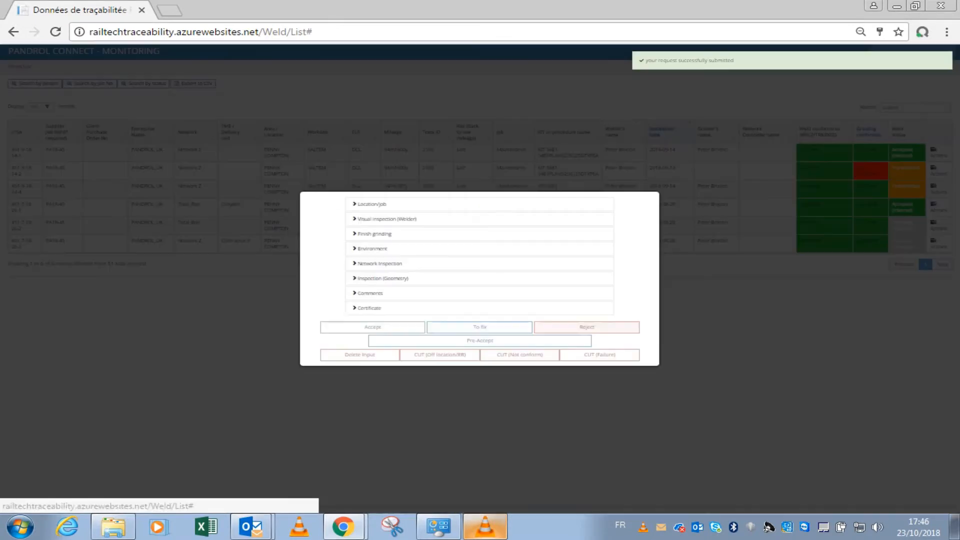
left_click(480, 327)
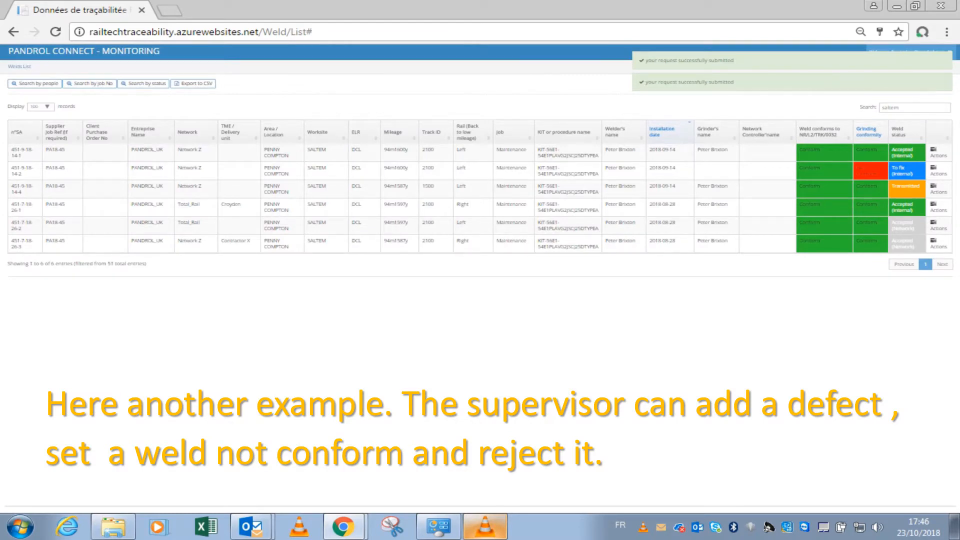
- Mark weld 451-9-18-14-4 as non-conforming with defect code 1 "Black marks" in its visual inspection, save, and reject the weld
left_click(938, 187)
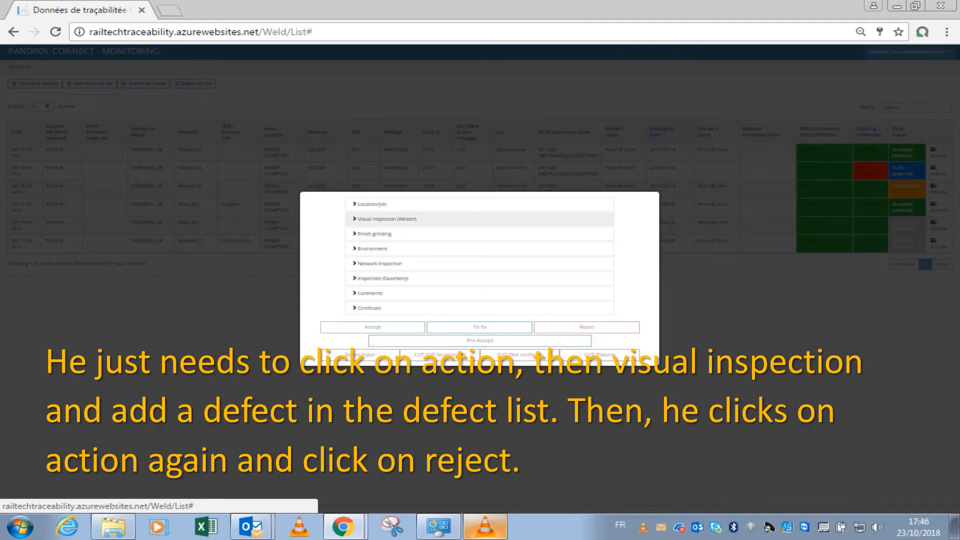
left_click(387, 219)
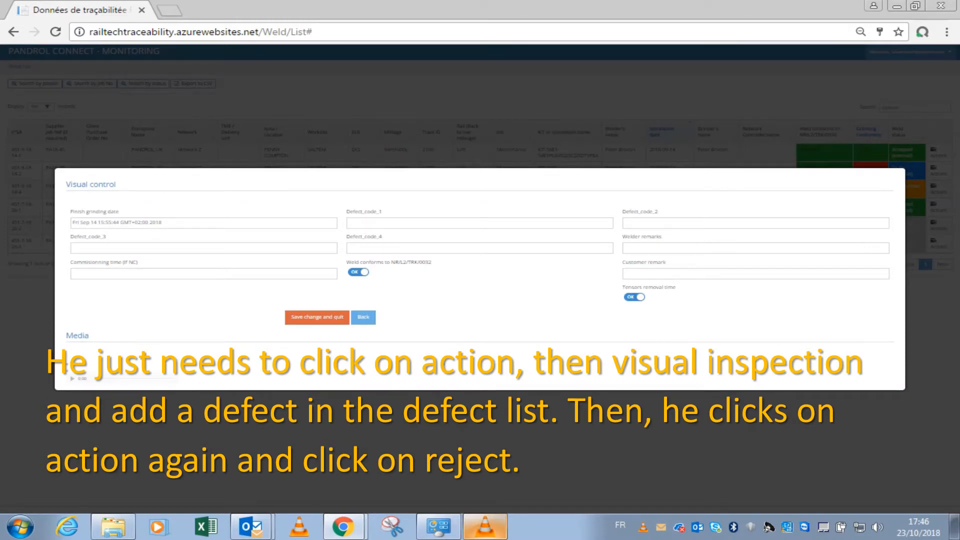
left_click(359, 273)
left_click(480, 224)
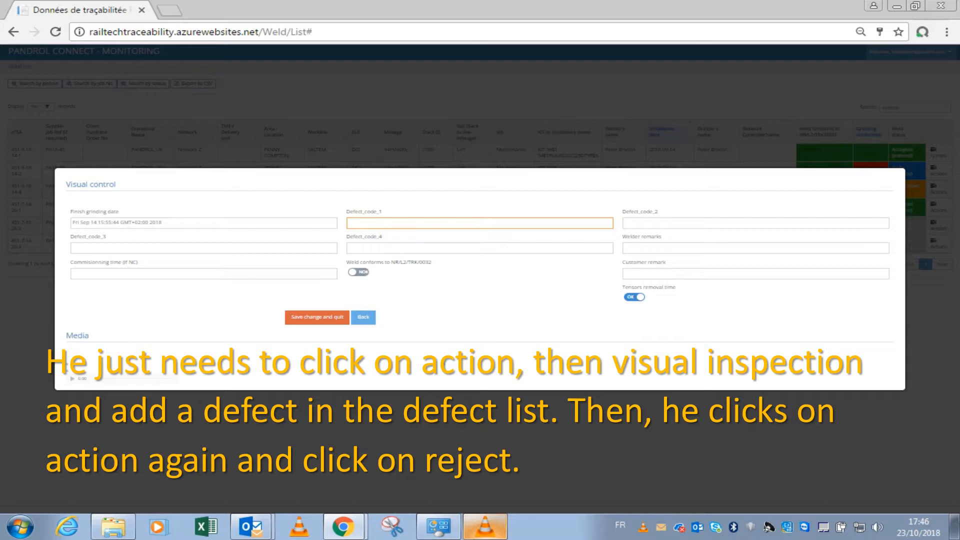
type("8")
type("lac")
type("k marks")
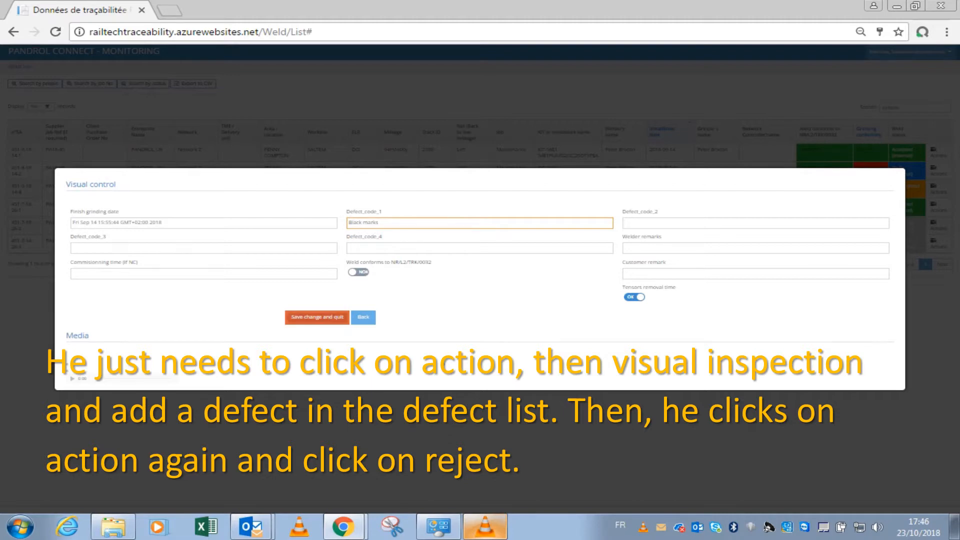
left_click(317, 318)
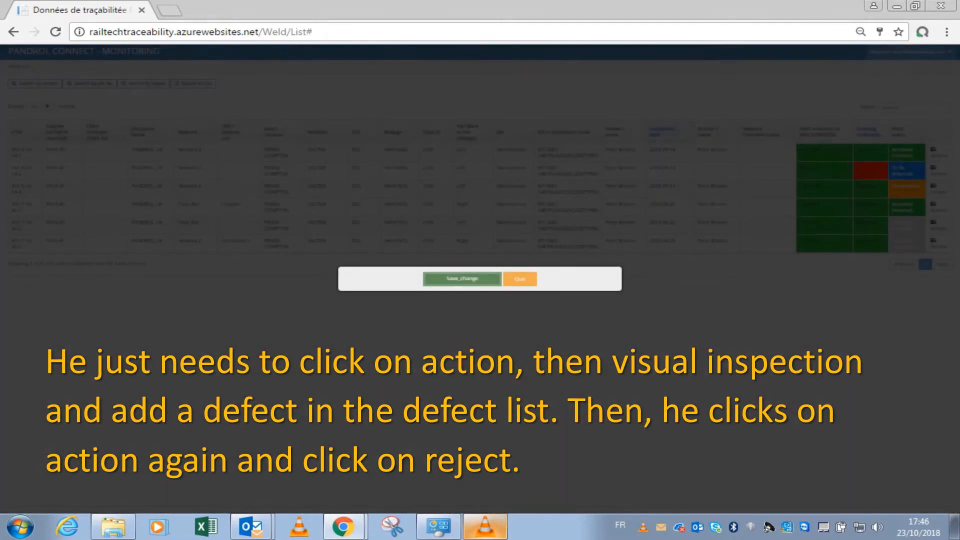
left_click(463, 279)
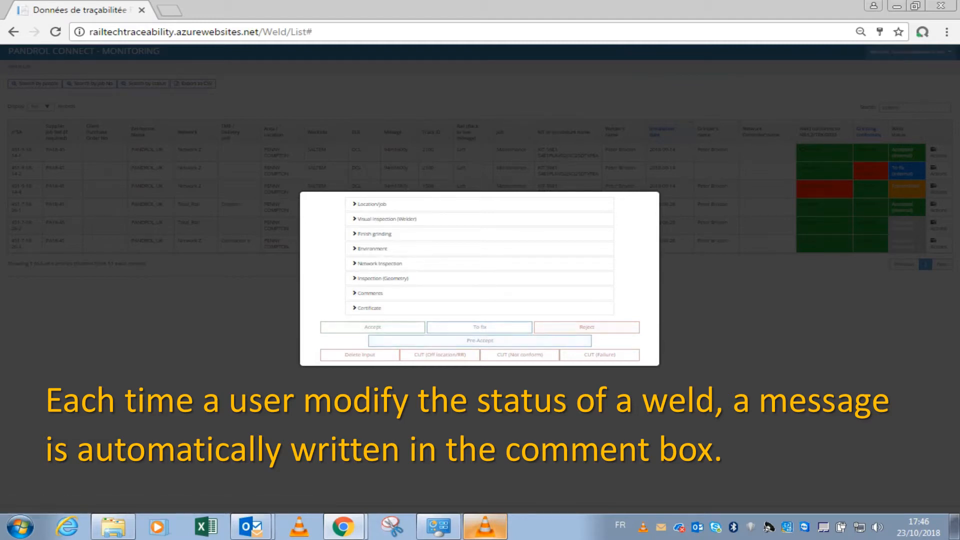
left_click(586, 327)
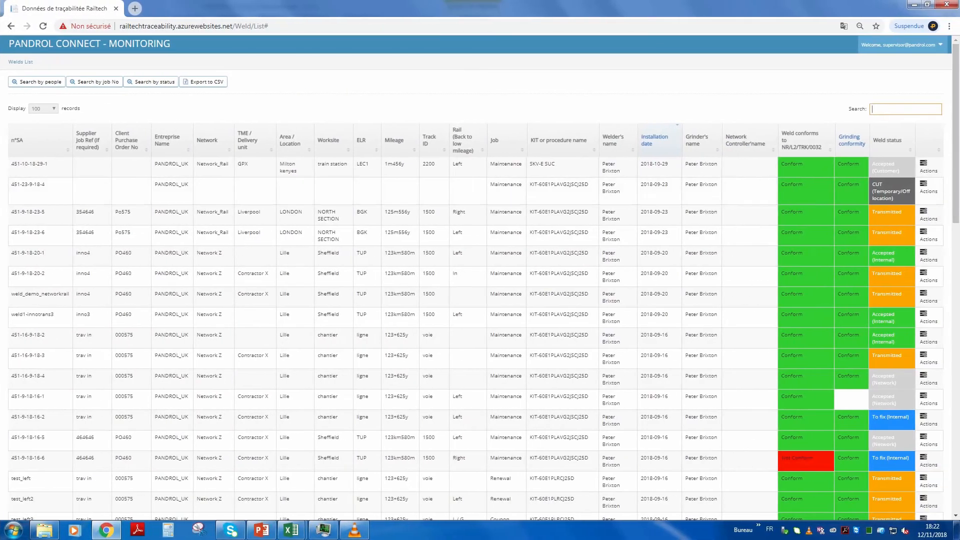
- Filter the weld list by PA18-45, generate the PDF certificate of weld 451-7-18-26-3 and open the downloaded file
type("PA18-45")
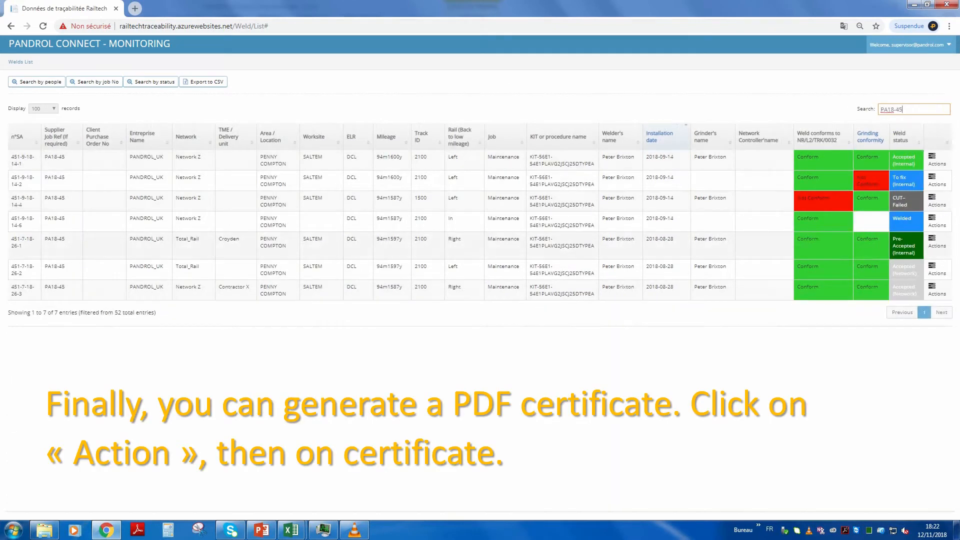
left_click(937, 242)
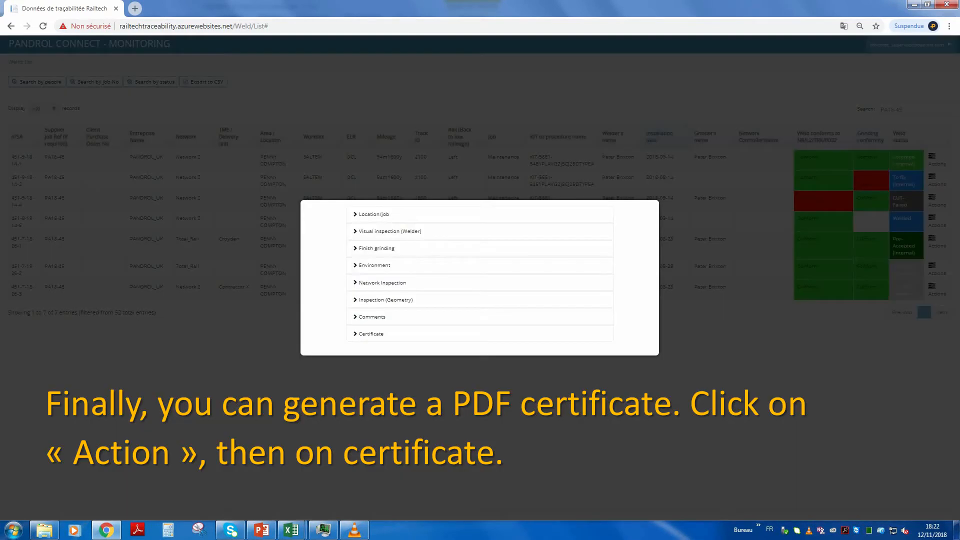
left_click(371, 333)
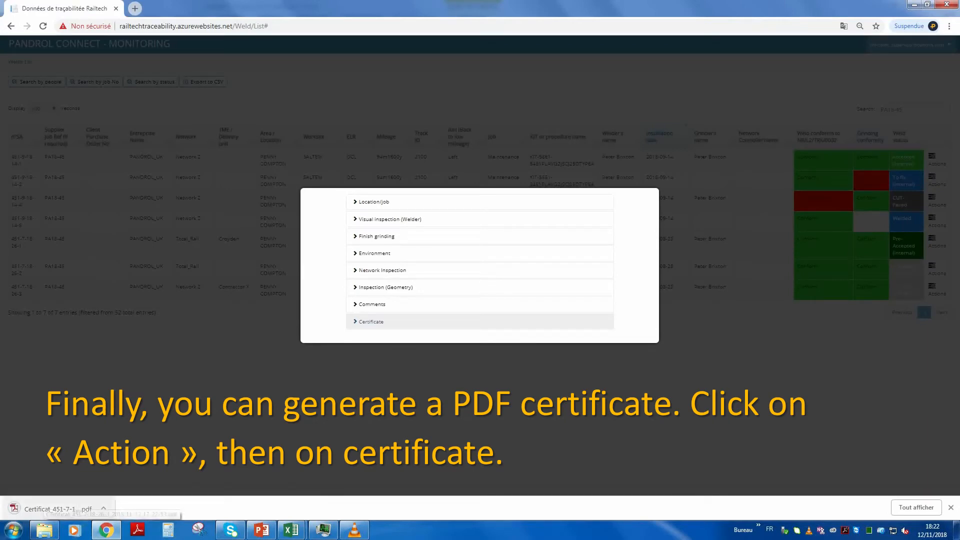
left_click(50, 508)
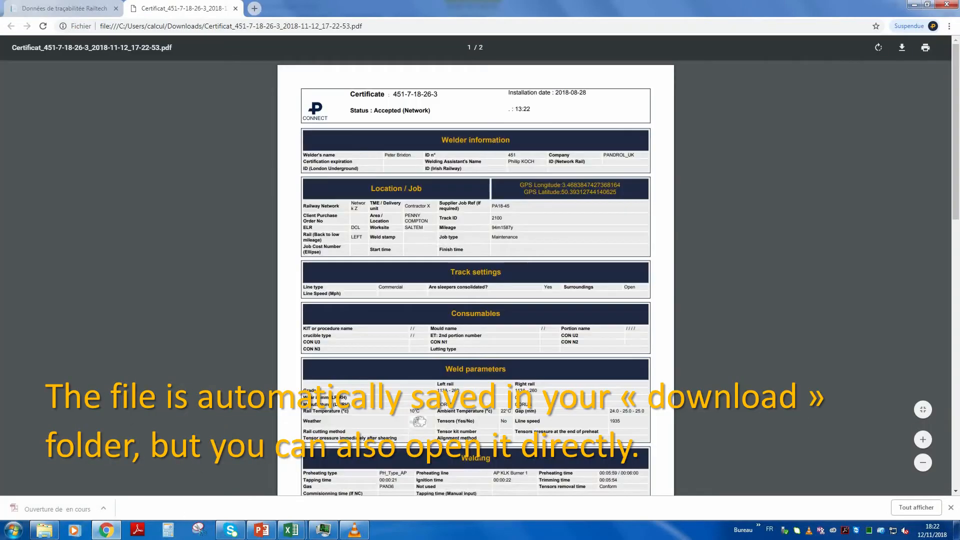
- Examine both pages of the weld certificate, from the location and weld parameters to the inspection sections and photo
scroll(475, 275, "down", 1)
scroll(475, 275, "down", 2)
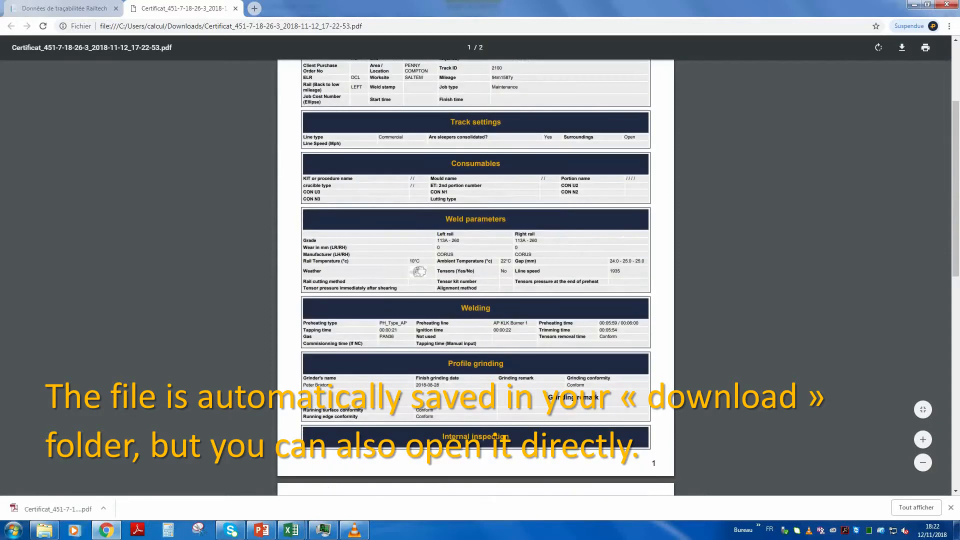
scroll(475, 275, "down", 6)
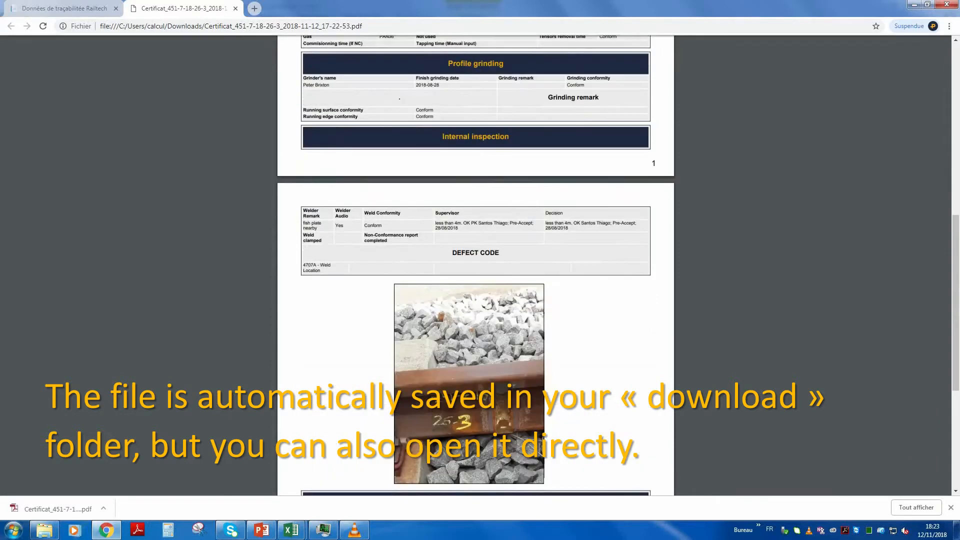
scroll(476, 275, "down", 2)
scroll(476, 275, "down", 1)
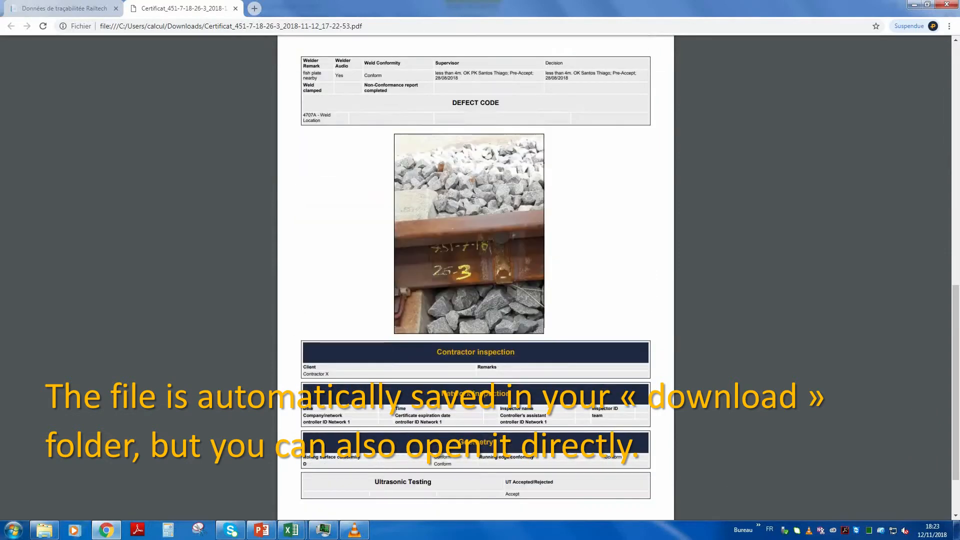
scroll(475, 275, "down", 1)
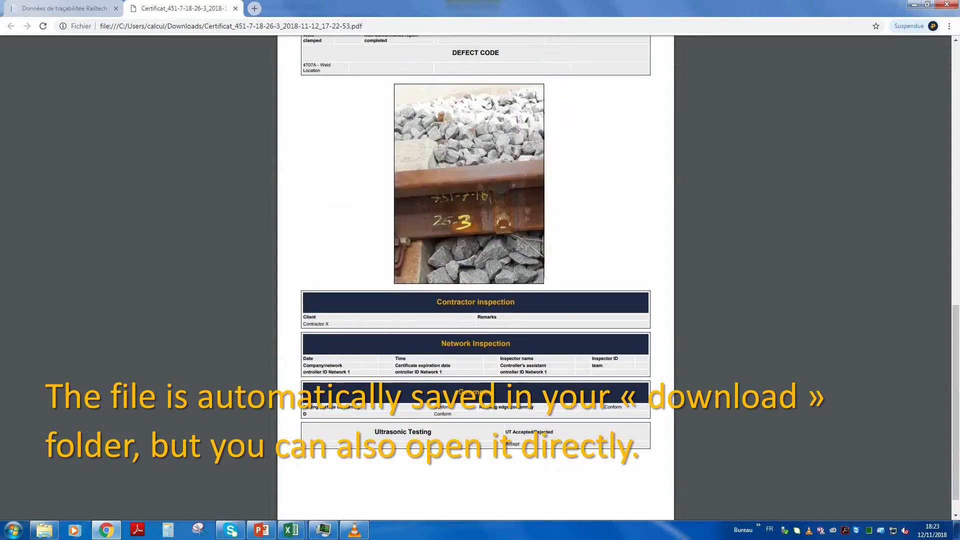
scroll(475, 275, "up", 1)
scroll(475, 275, "up", 9)
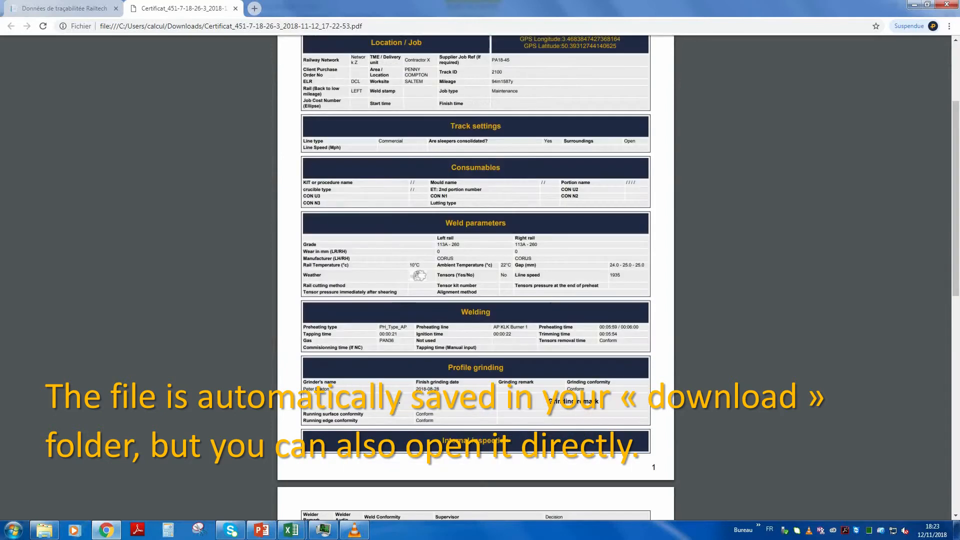
scroll(475, 275, "up", 3)
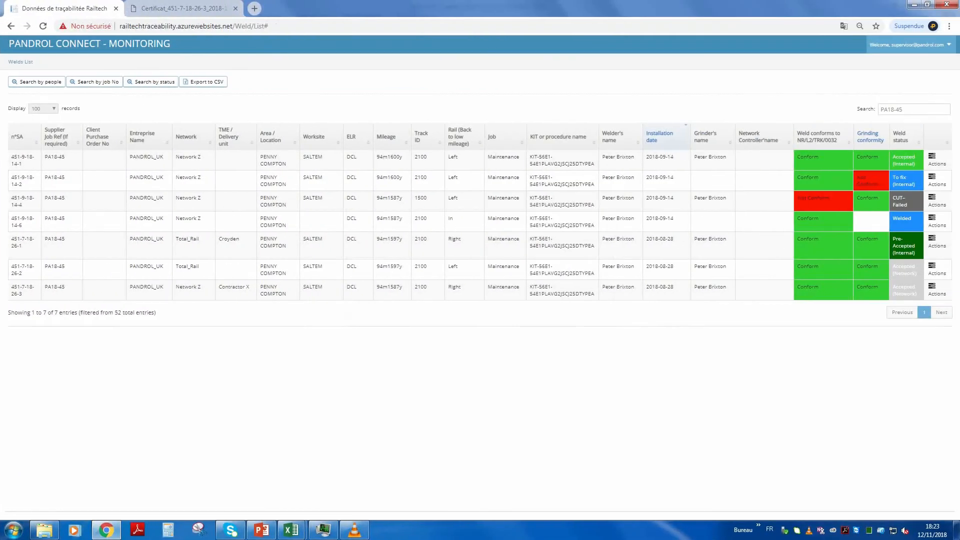
- Clear the PA18-45 search filter and export the full weld list to CSV
triple_click(892, 110)
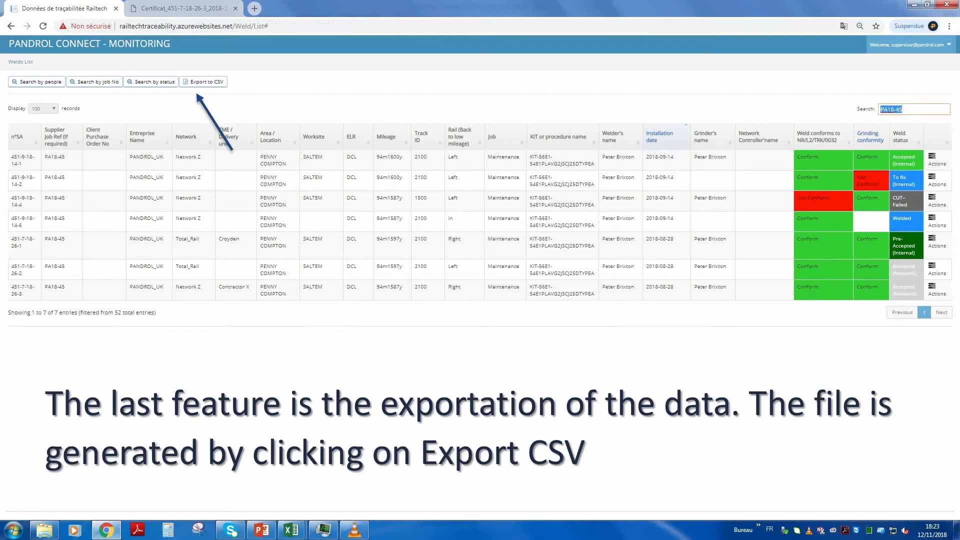
key("BackSpace")
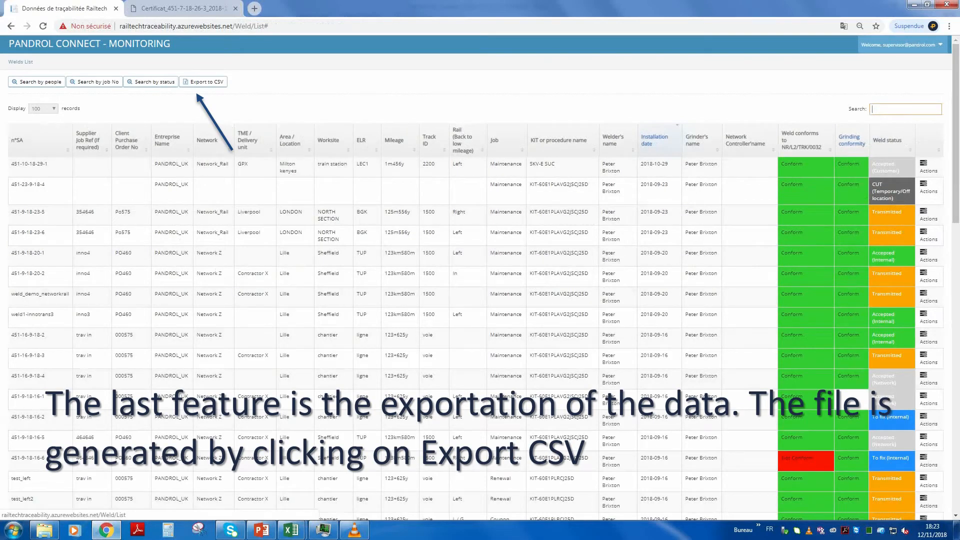
left_click(204, 82)
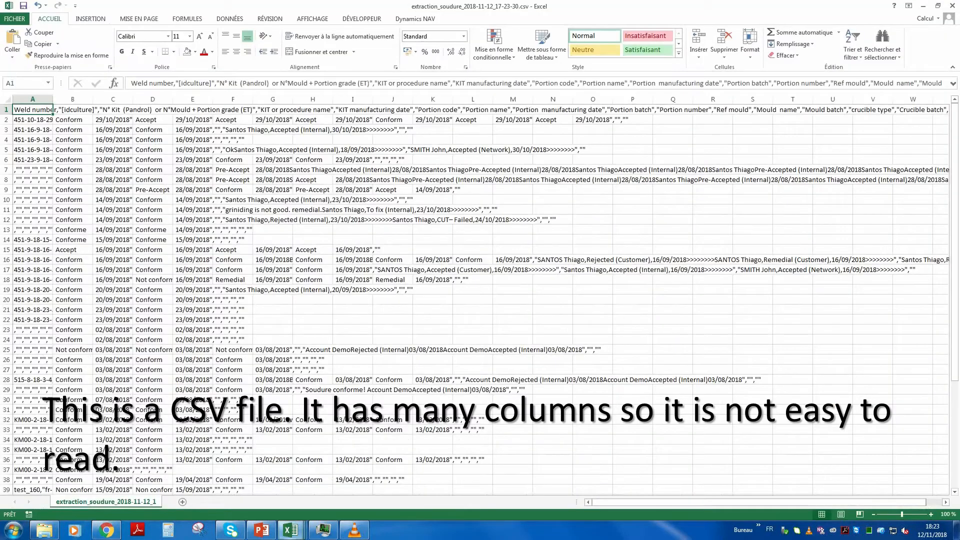
- Look through the rows of the exported weld CSV file in Excel
left_click(272, 320)
scroll(272, 320, "down", 1)
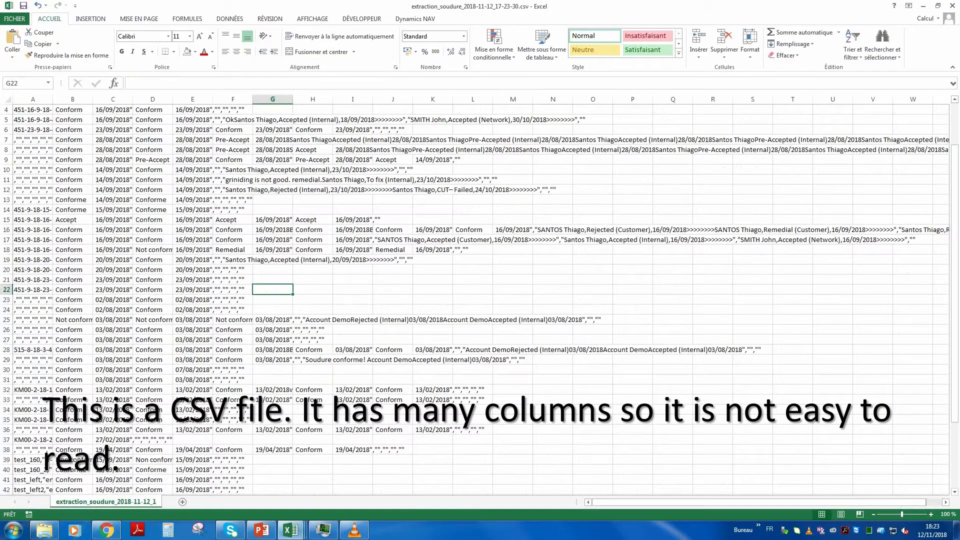
scroll(480, 298, "up", 1)
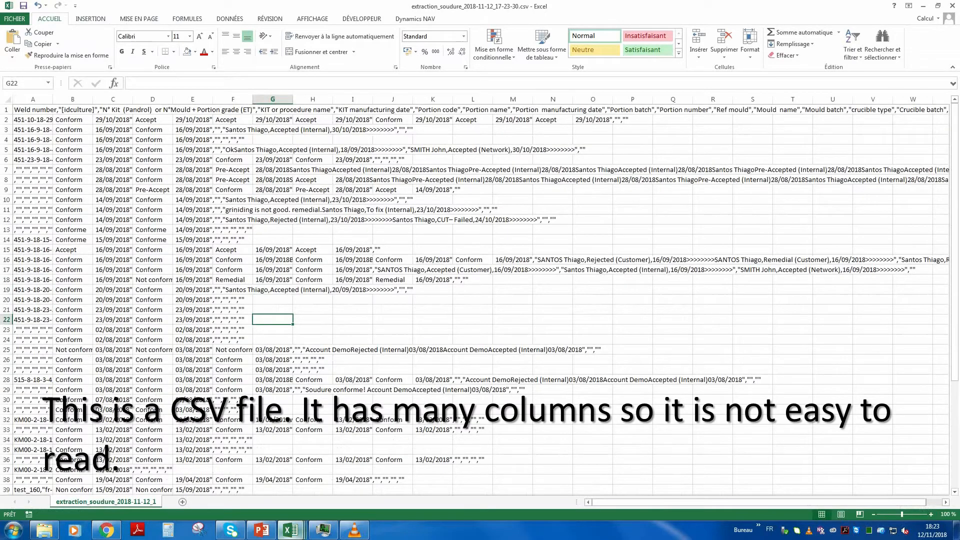
- Switch to the PANDROL Connect Extraction8.xlsm workbook and update its weld data by importing extraction_soudure_2018-11-12_15-39-50.csv
mouse_move(291, 530)
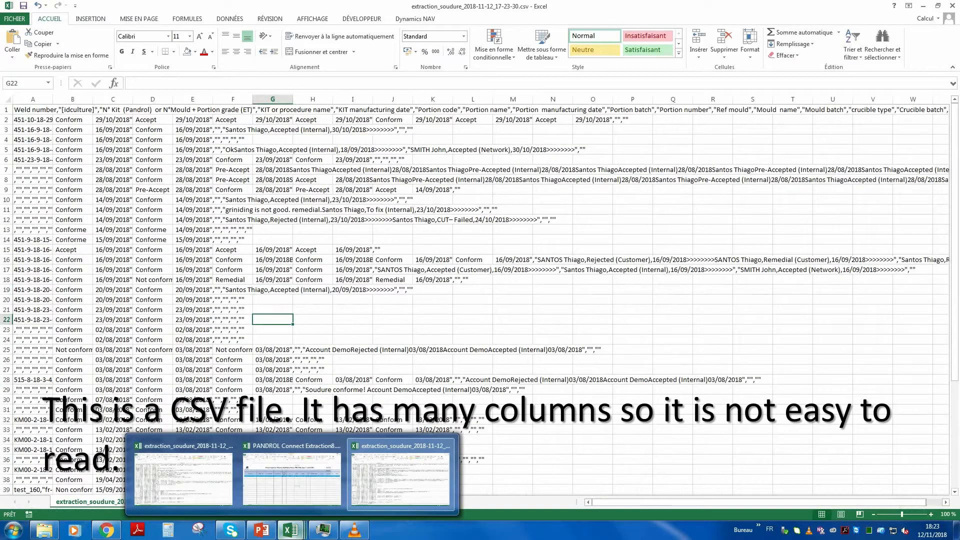
left_click(291, 478)
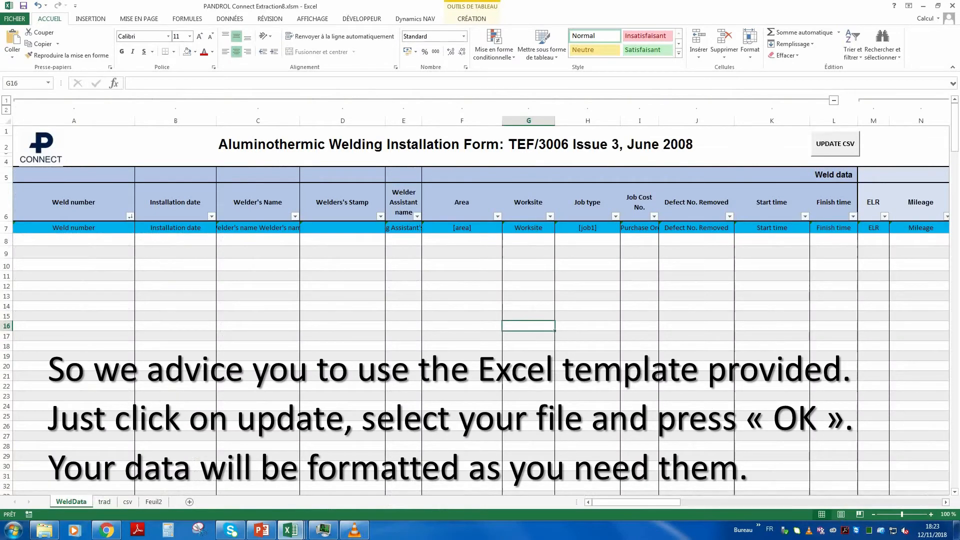
left_click(836, 144)
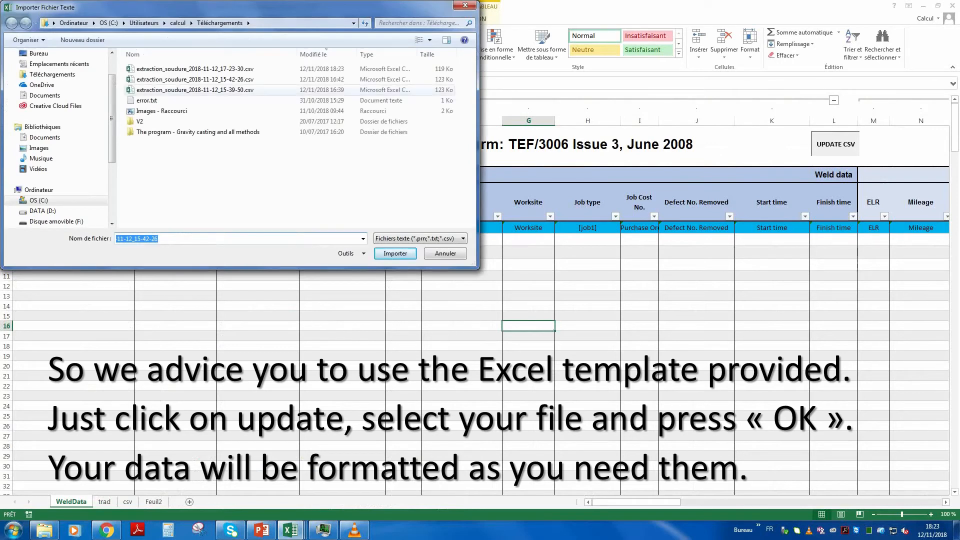
left_click(217, 90)
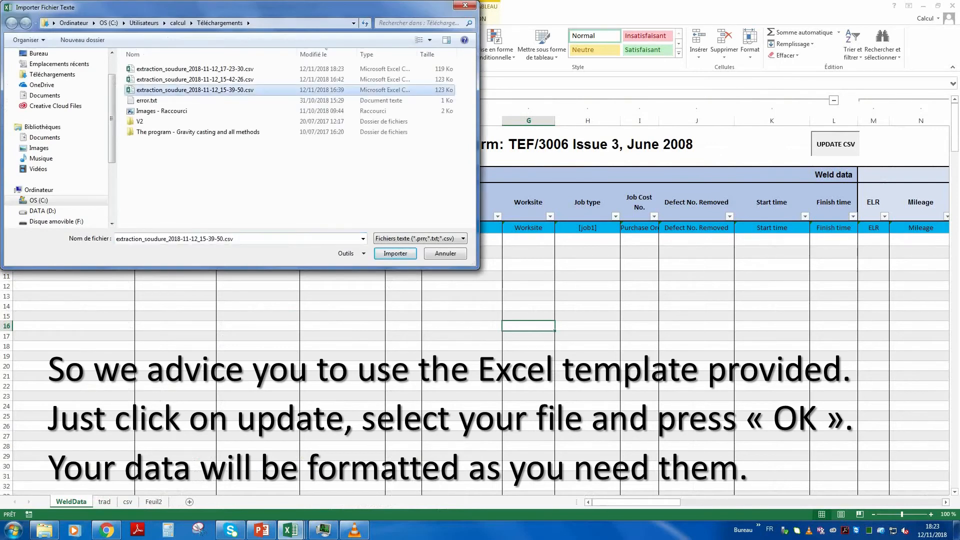
key("Return")
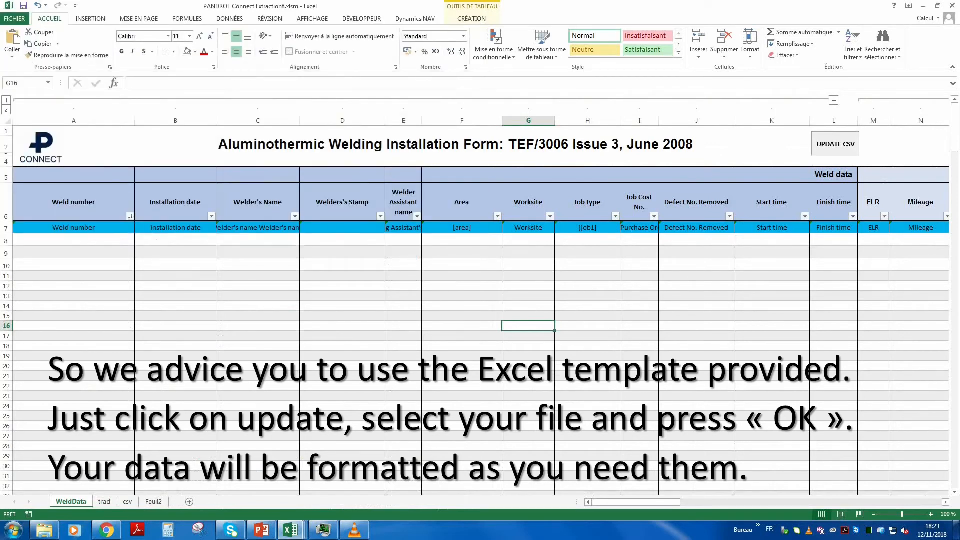